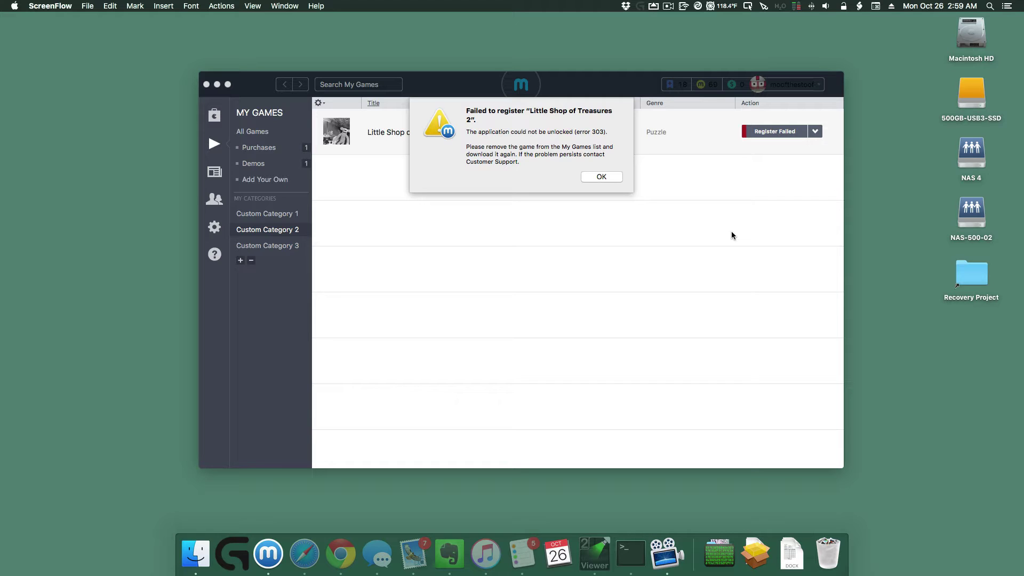
Acknowledge the 'Failed to register' alert for Little Shop of Treasures 2
left_click(602, 178)
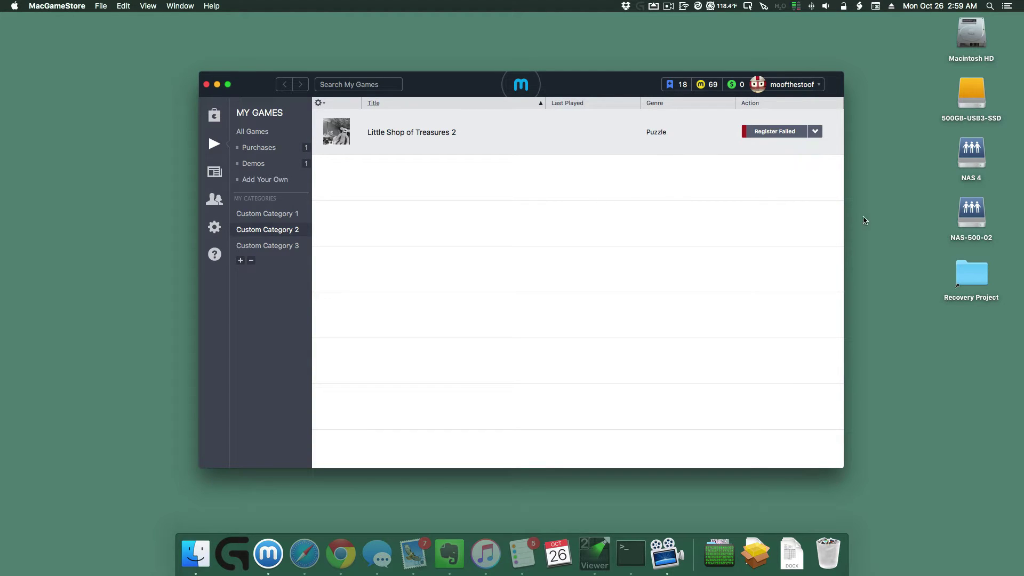
Open a Finder window at ~/Library/Application Support/MacGameStore.com/
left_click(190, 555)
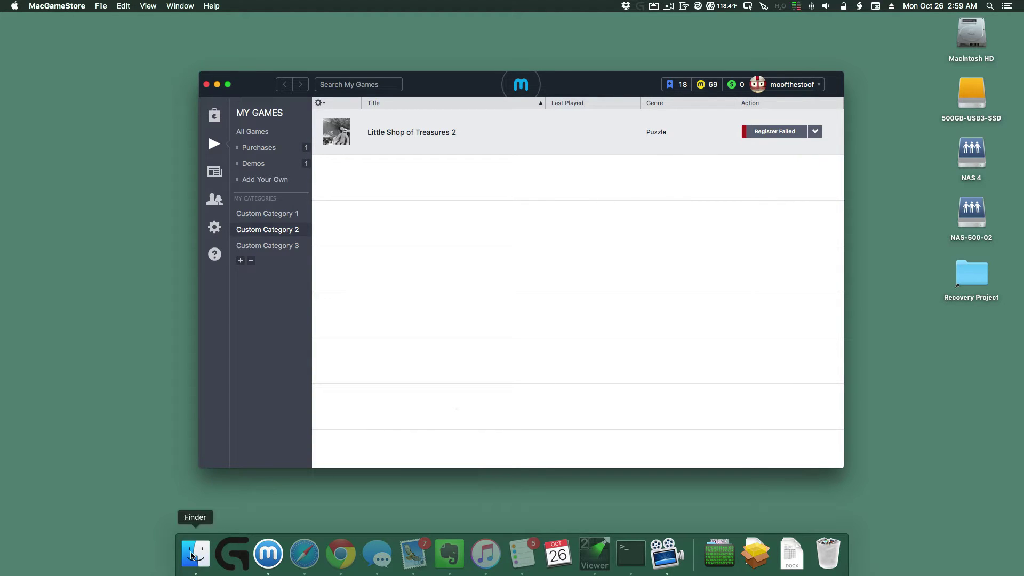
left_click_drag(330, 139, 386, 215)
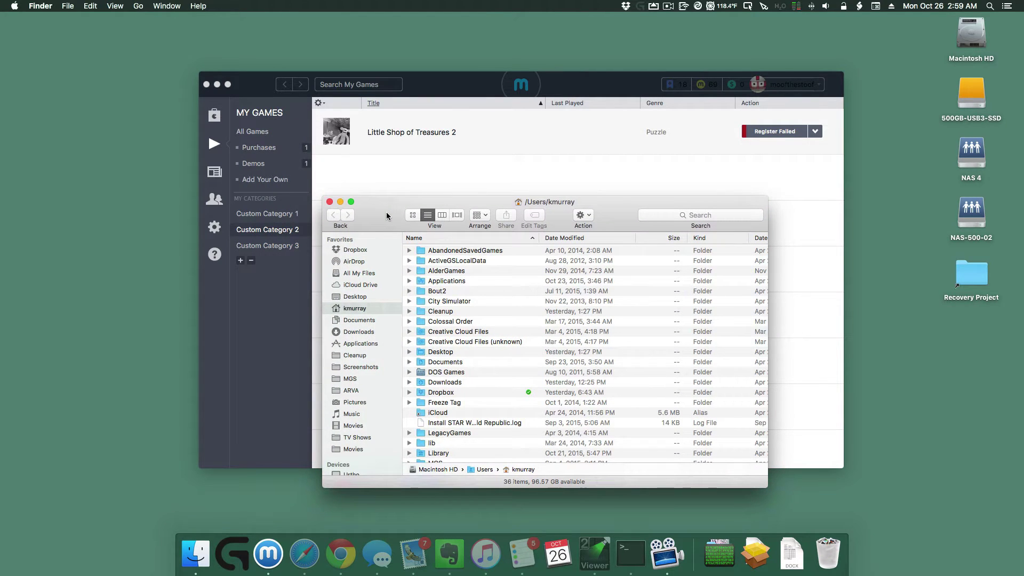
key("super+shift+g")
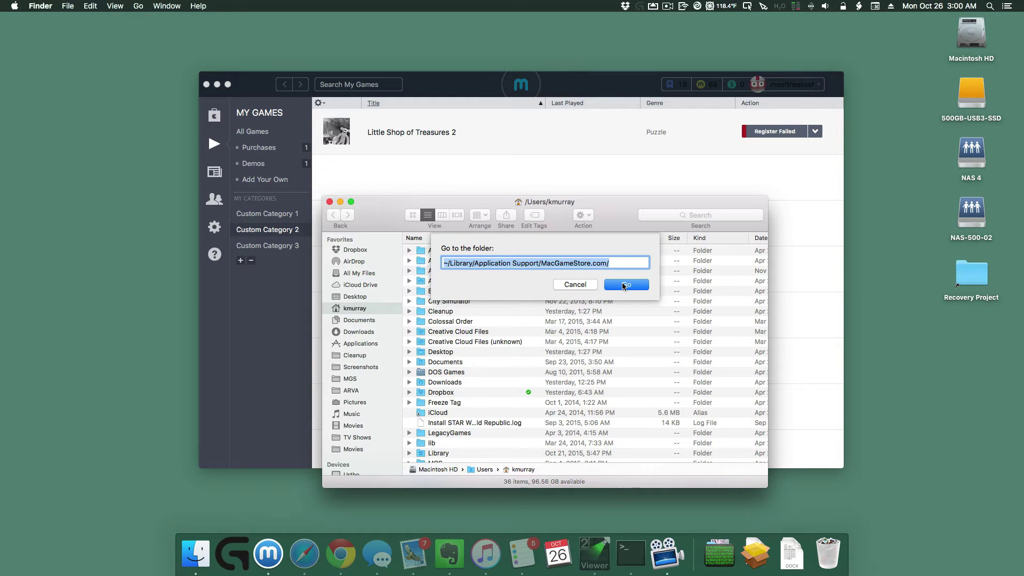
left_click(621, 282)
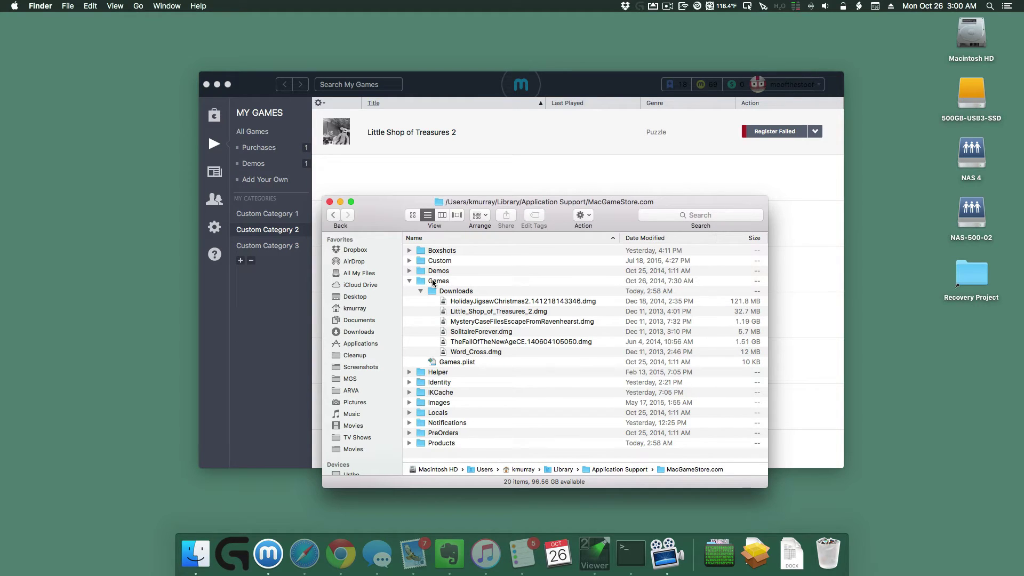
Select Little_Shop_of_Treasures_2.dmg inside Games > Downloads
left_click(433, 283)
left_click(451, 294)
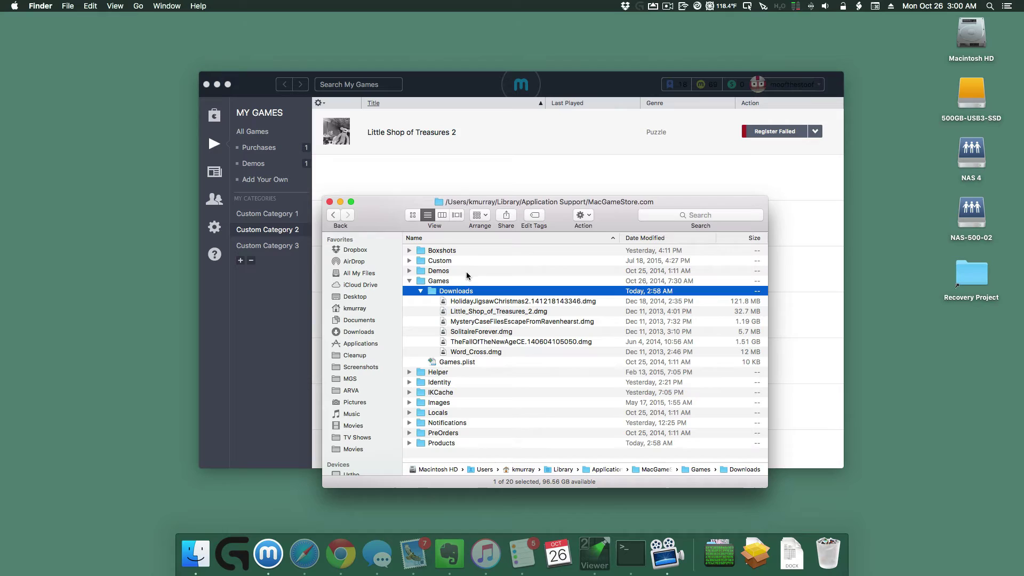
left_click(478, 312)
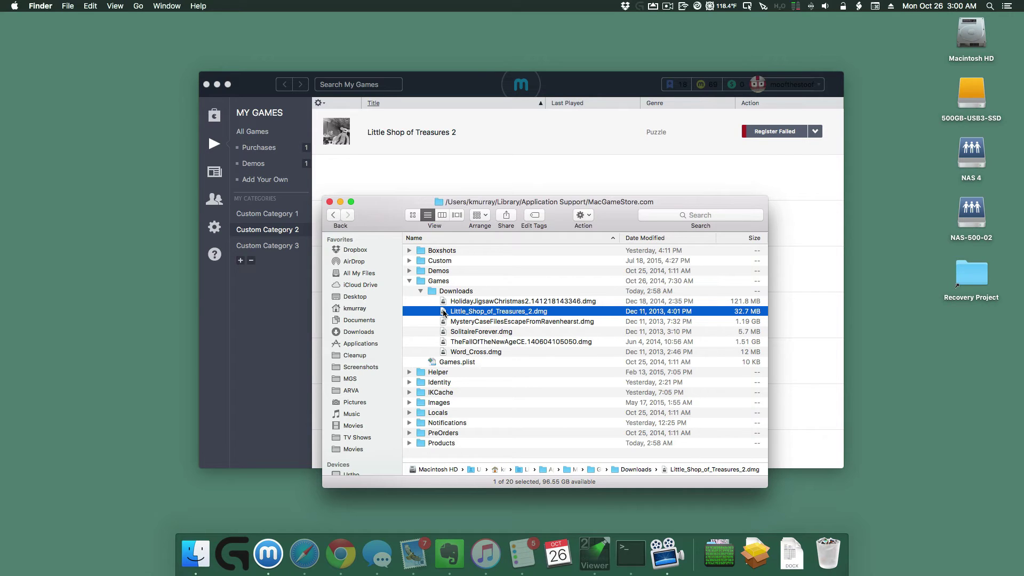
Mount Little_Shop_of_Treasures_2.dmg and copy its game folder into Applications, replacing the old copy
double_click(442, 312)
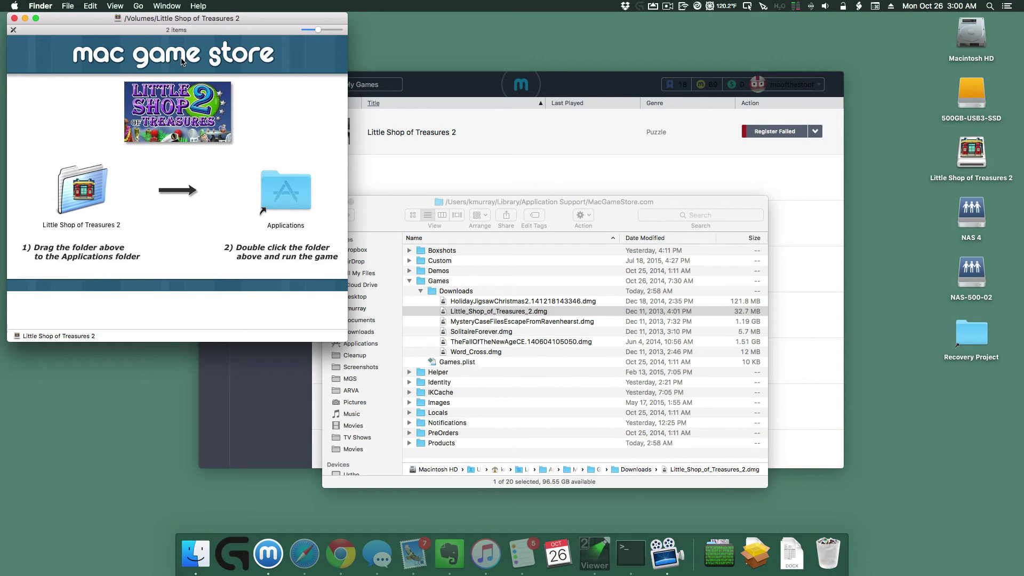
left_click(971, 154)
left_click(160, 178)
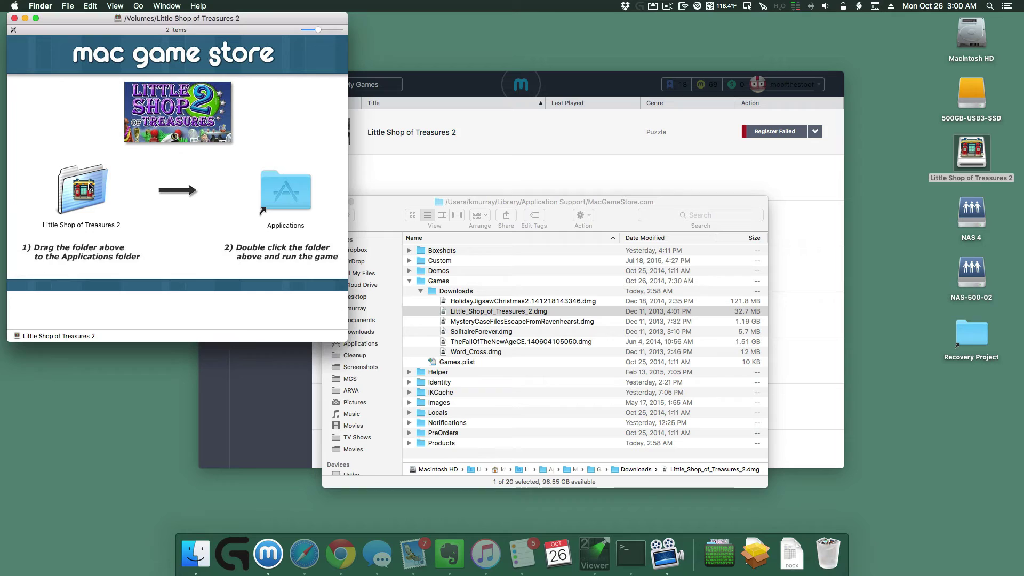
left_click_drag(85, 192, 279, 194)
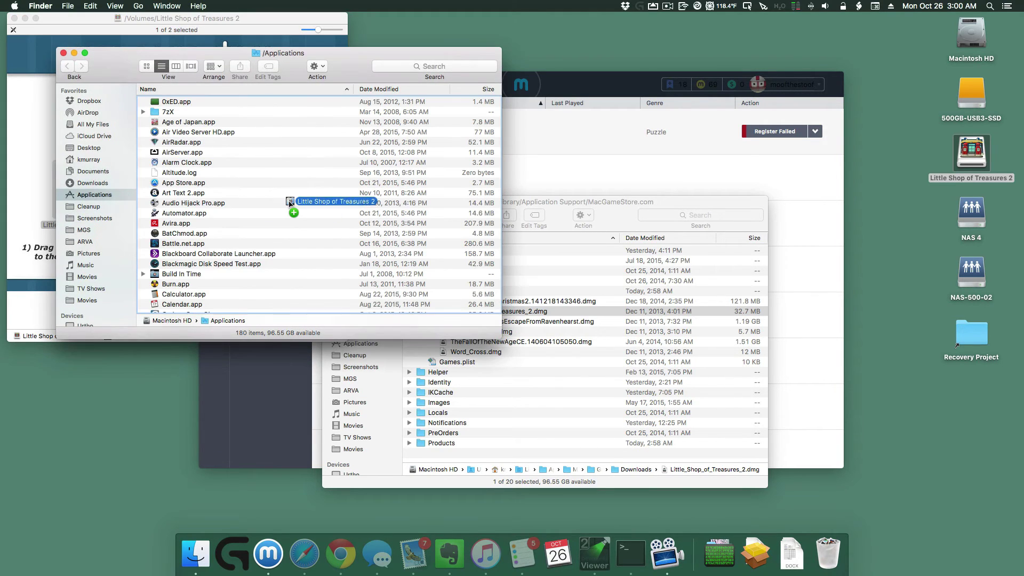
left_click_drag(278, 195, 298, 209)
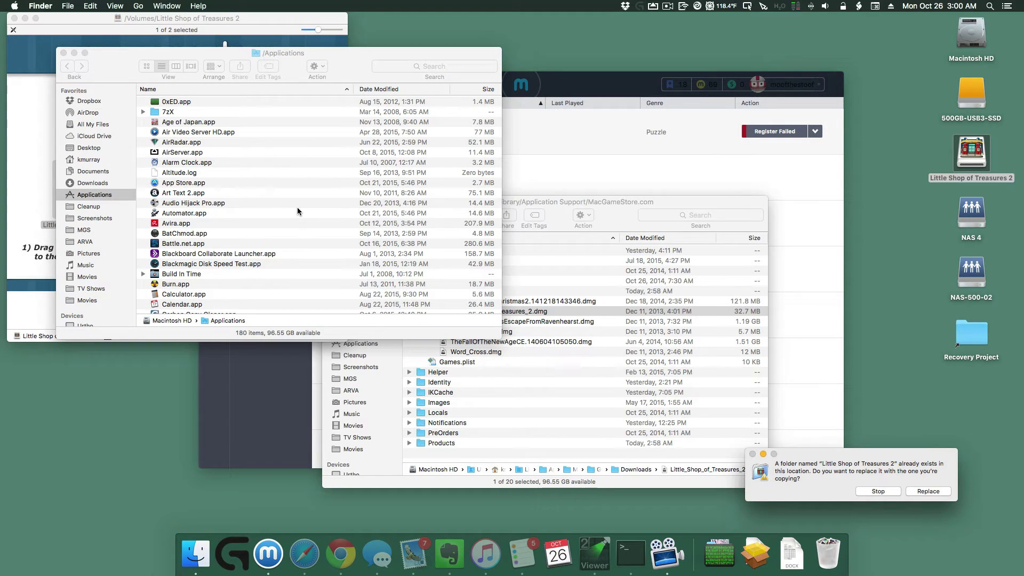
left_click(928, 492)
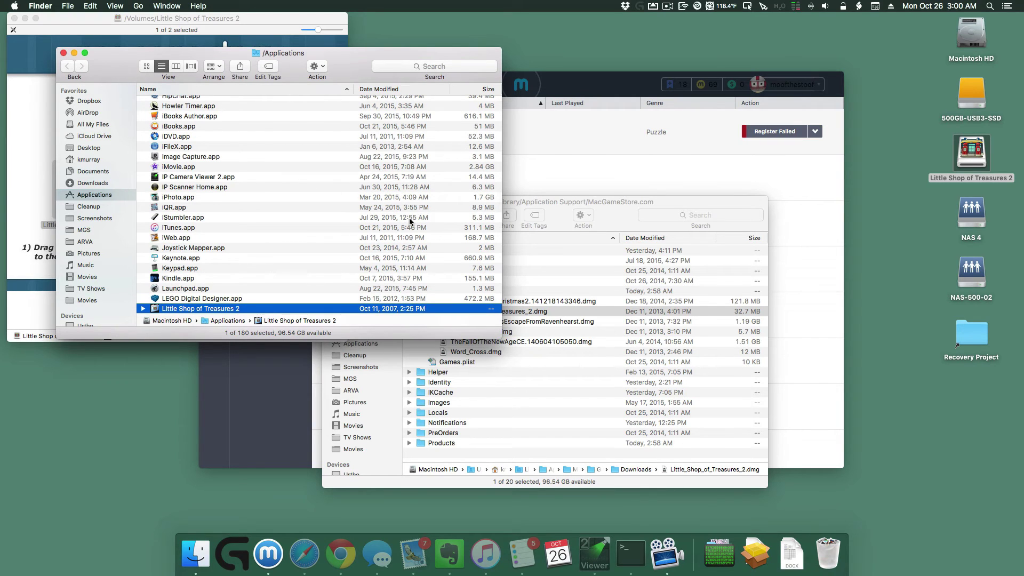
left_click_drag(131, 52, 174, 154)
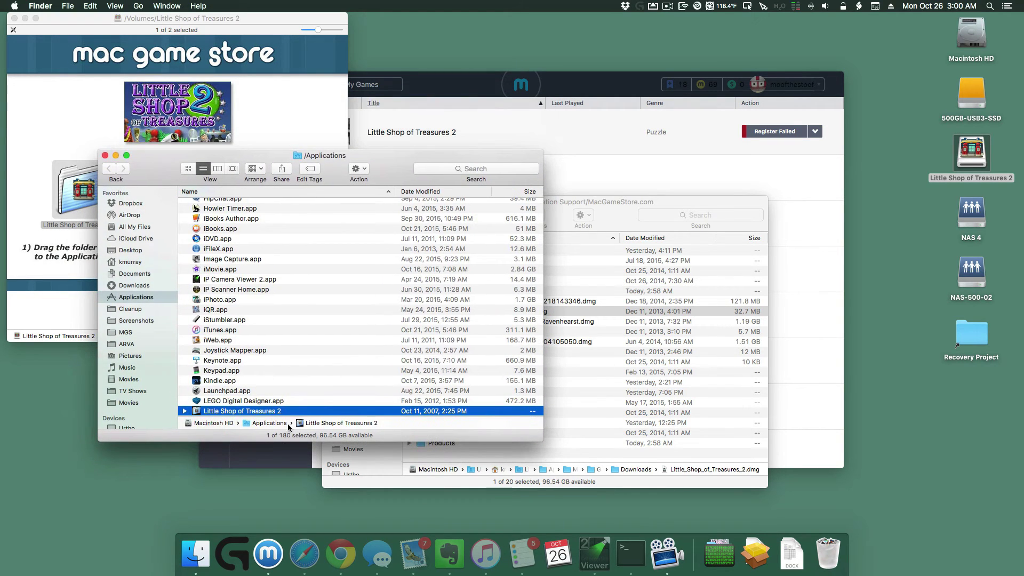
scroll(275, 369, "down", 3)
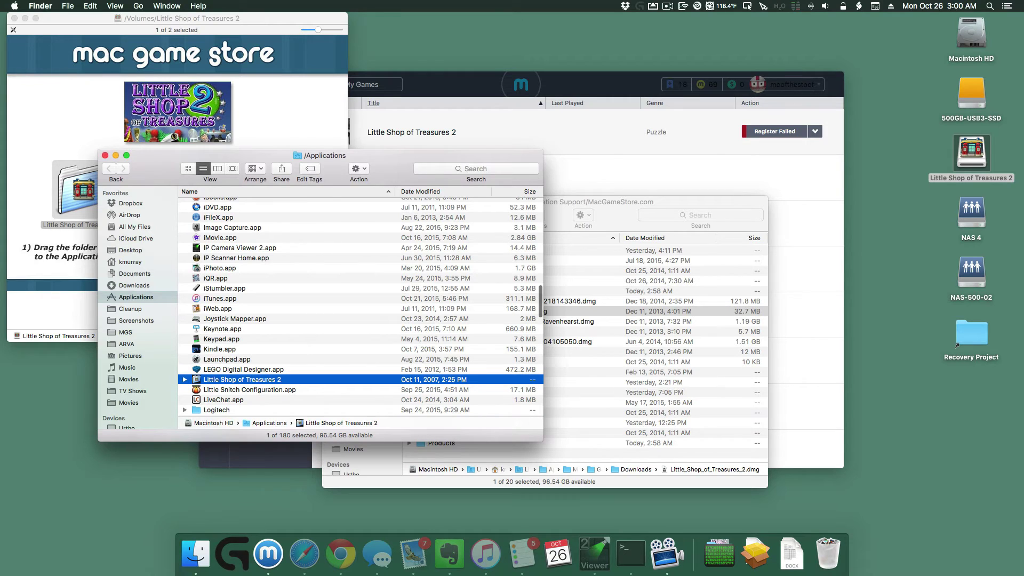
Eject the game volume and open the installed Little Shop of Treasures 2 folder
right_click(976, 149)
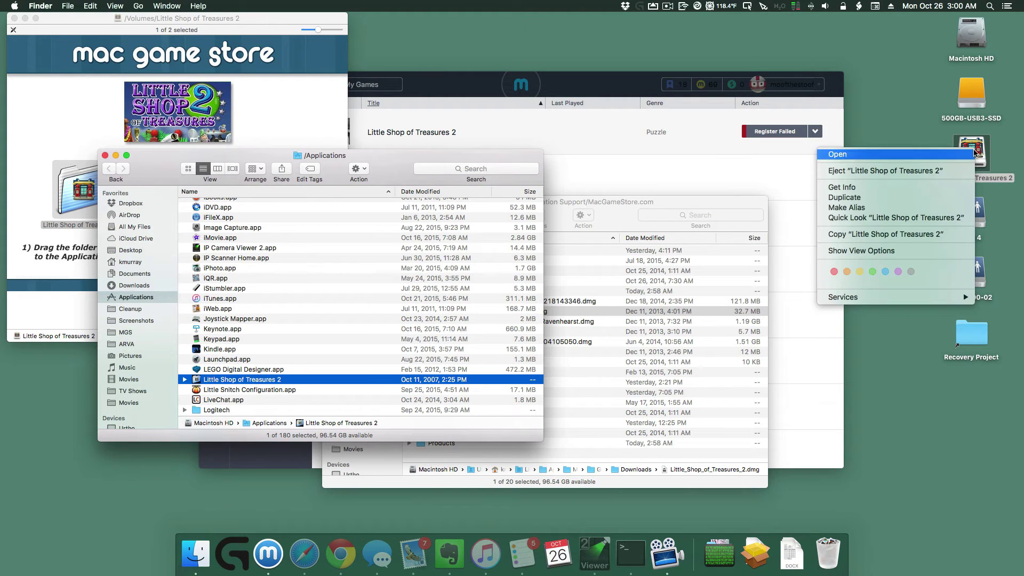
left_click(914, 170)
left_click_drag(472, 159, 865, 232)
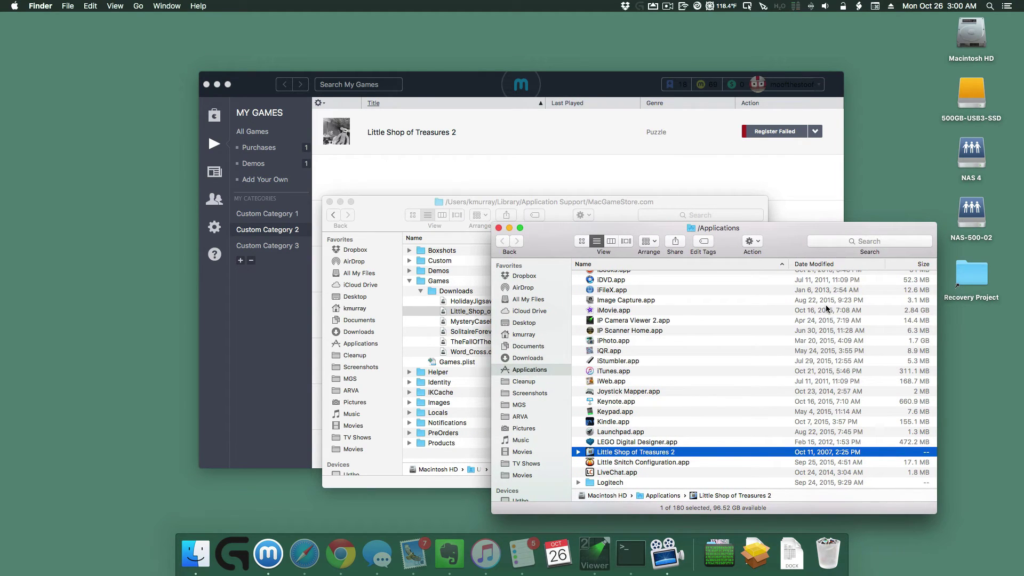
double_click(623, 453)
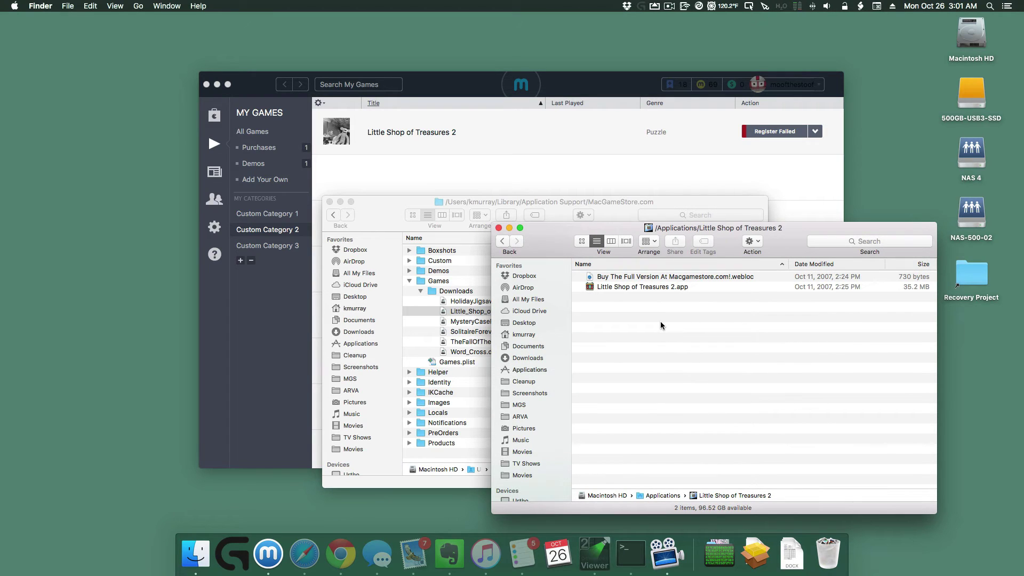
left_click(582, 157)
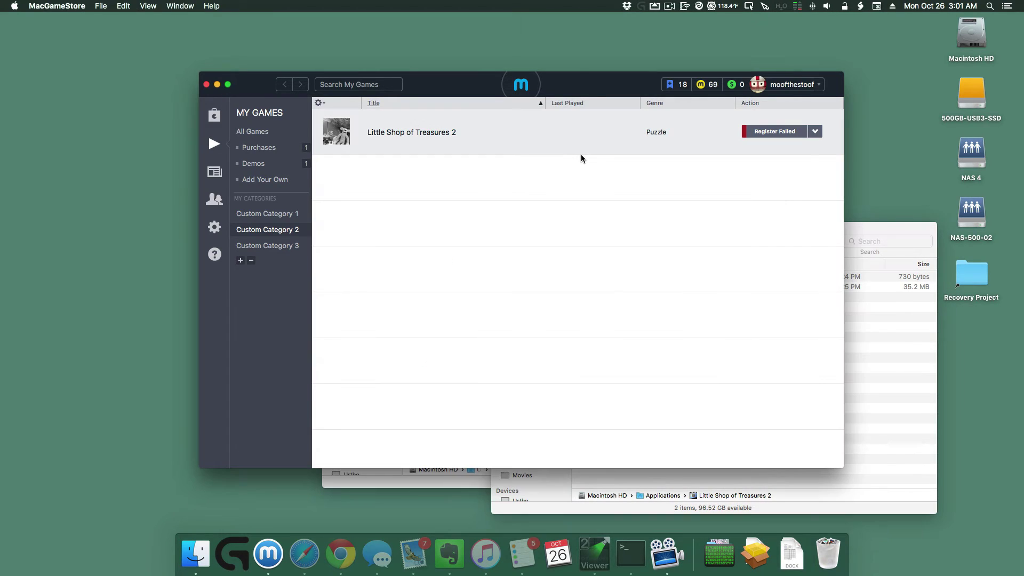
Show Registration Info for Little Shop of Treasures 2 from the Register Failed menu
left_click(815, 136)
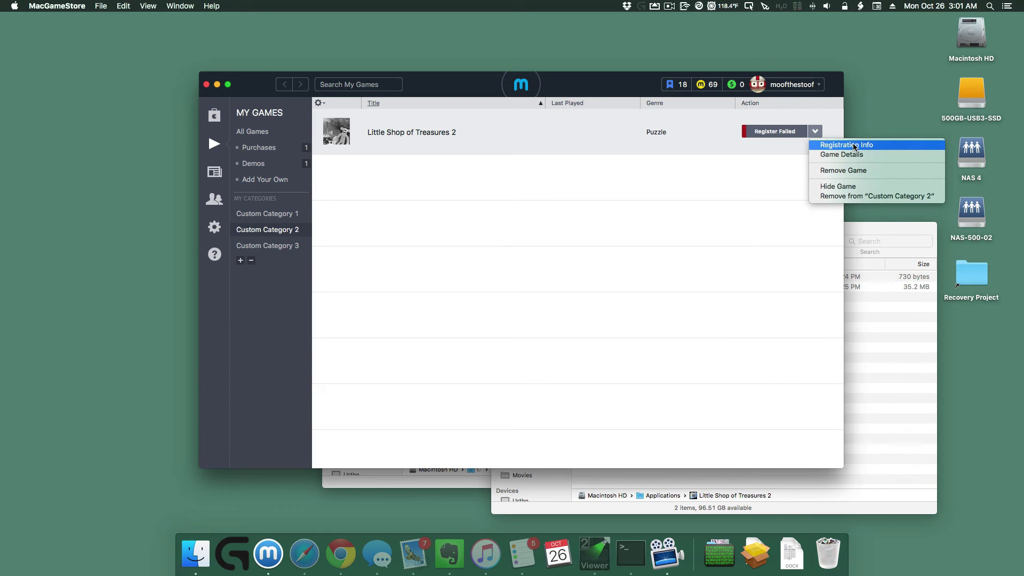
left_click(773, 150)
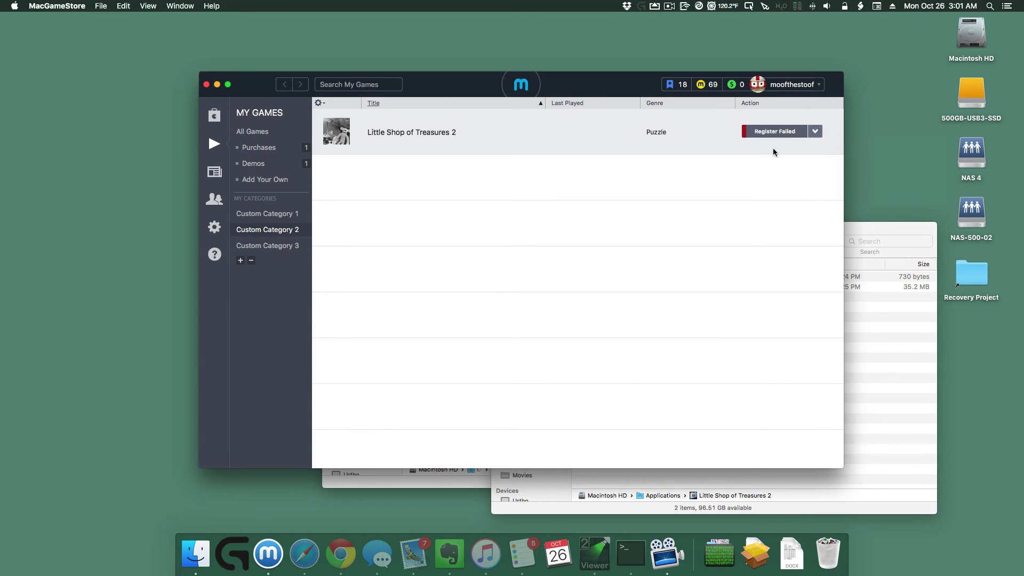
left_click(815, 134)
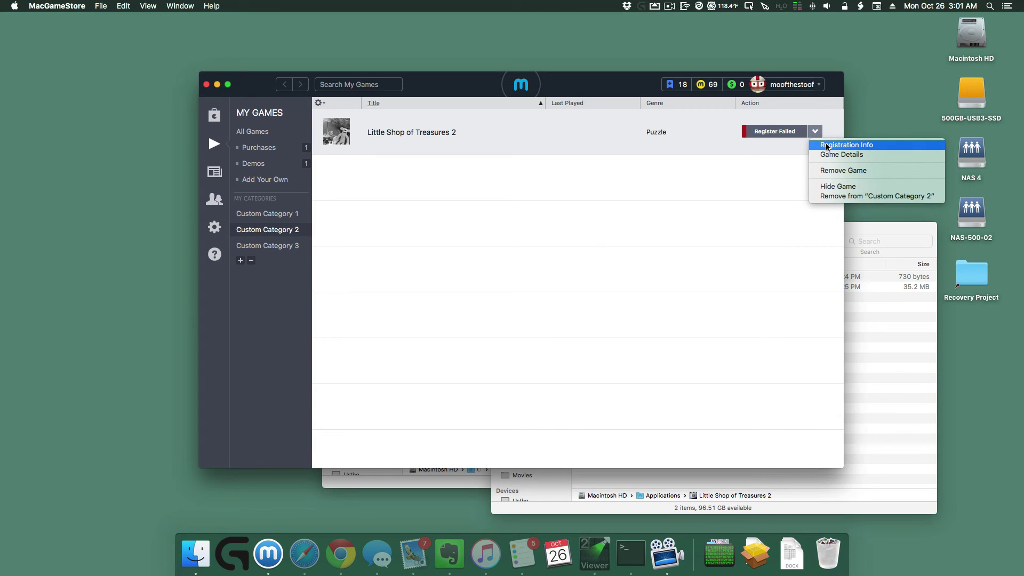
left_click(827, 145)
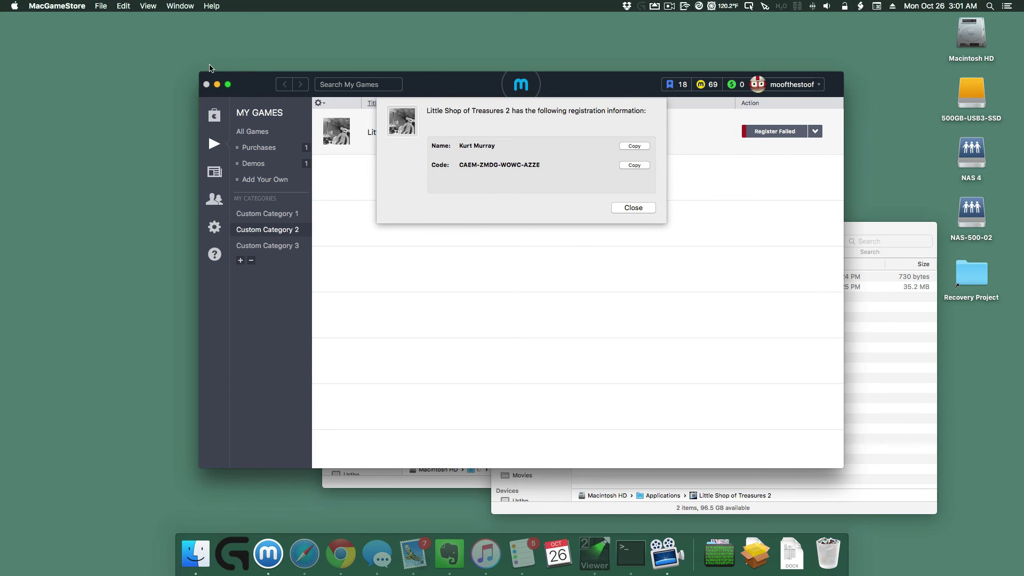
left_click(877, 271)
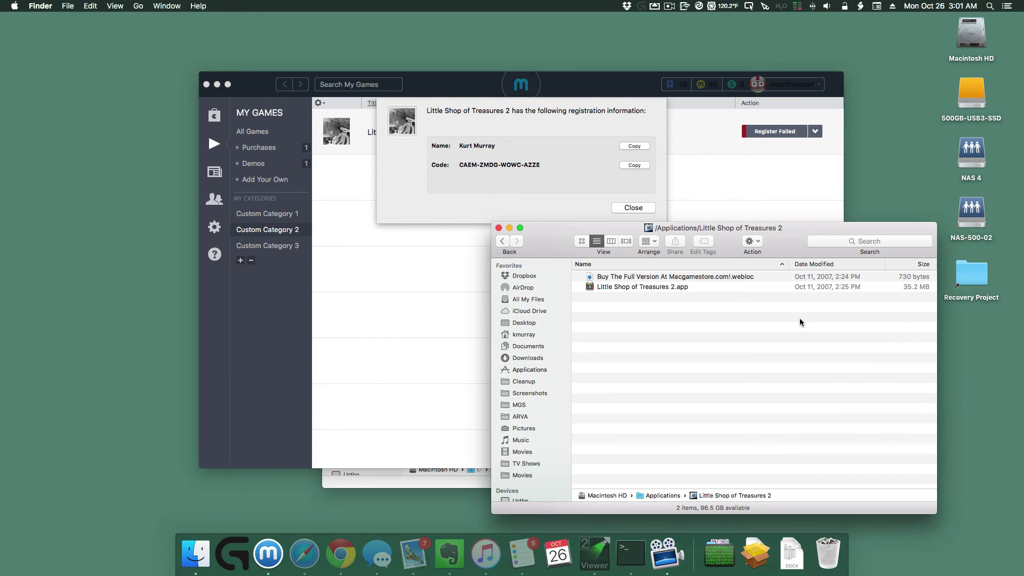
Launch Little Shop of Treasures 2 and paste the copied license name into the trial dialog
double_click(592, 288)
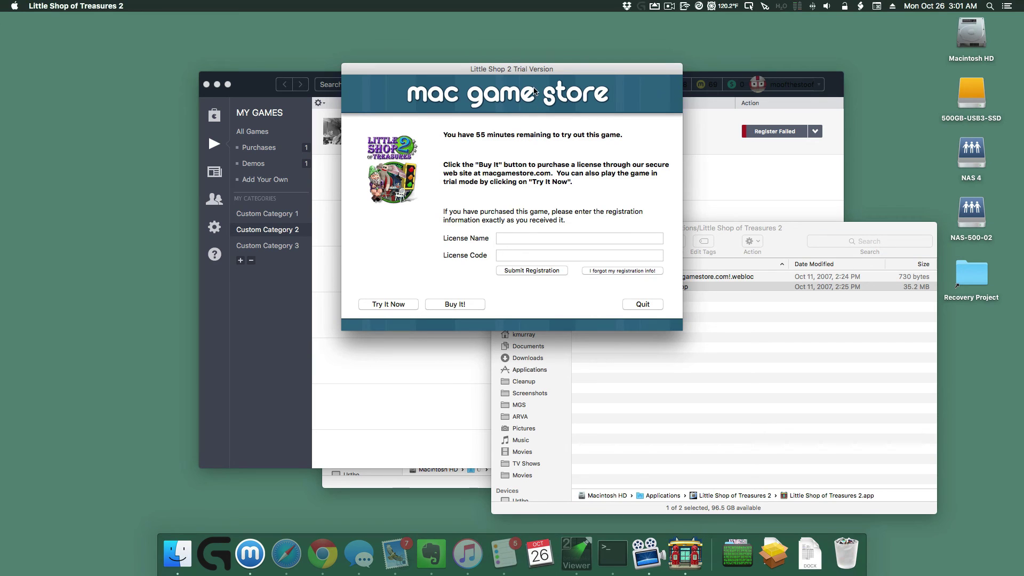
left_click_drag(533, 70, 824, 73)
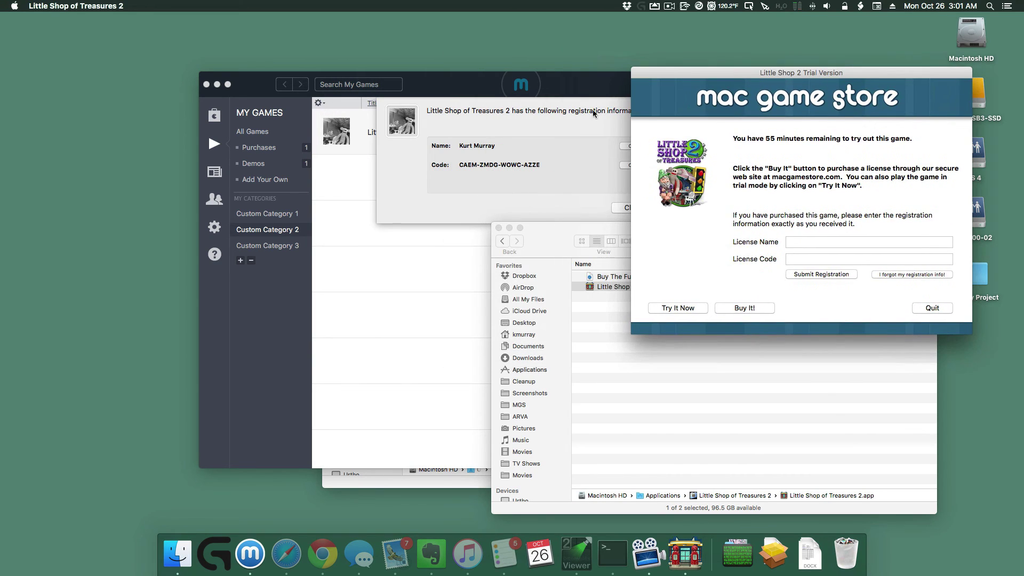
left_click(563, 149)
left_click(634, 146)
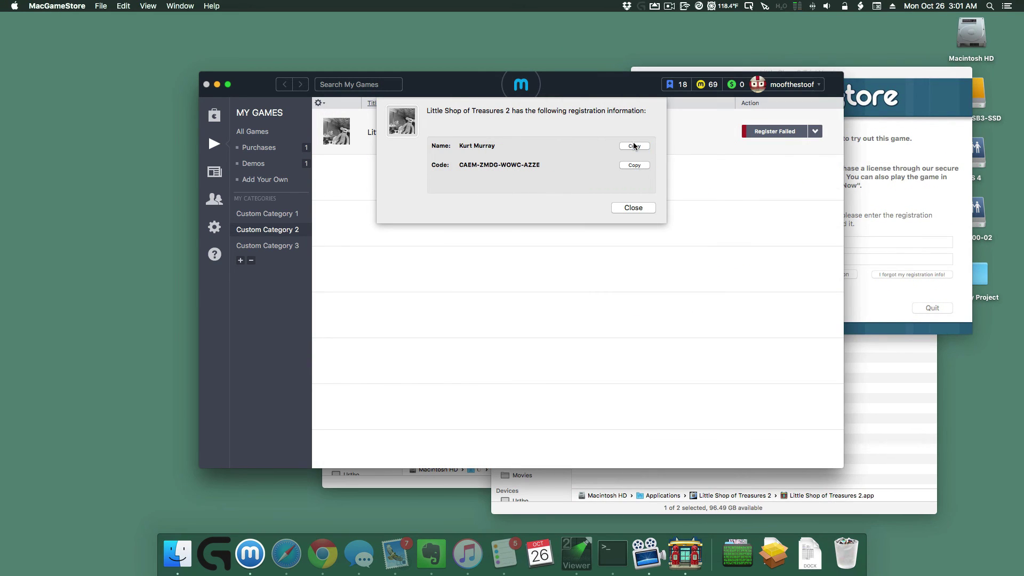
left_click(852, 212)
left_click(815, 243)
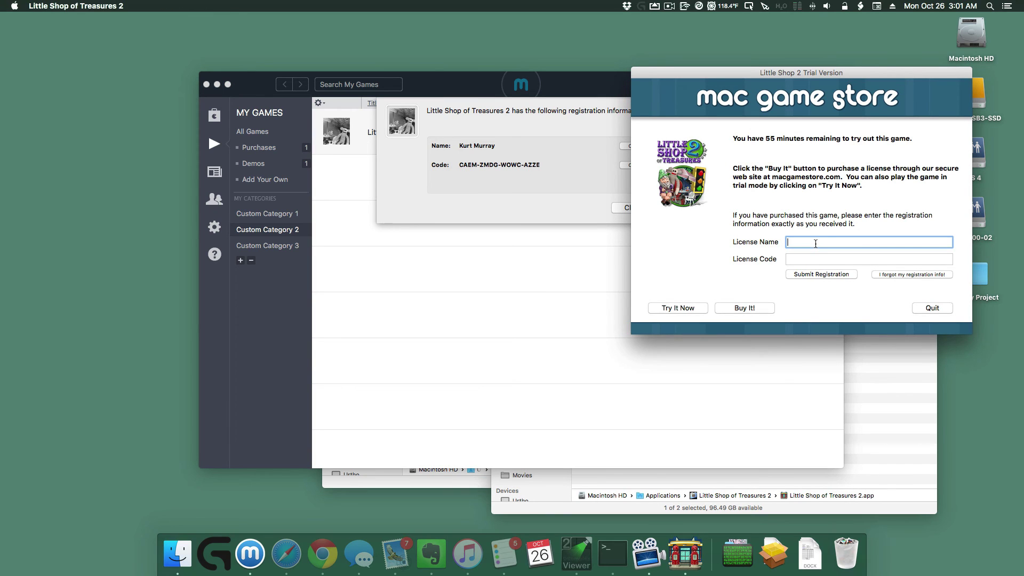
Paste the copied license code, submit the registration, and accept the success message
left_click(548, 192)
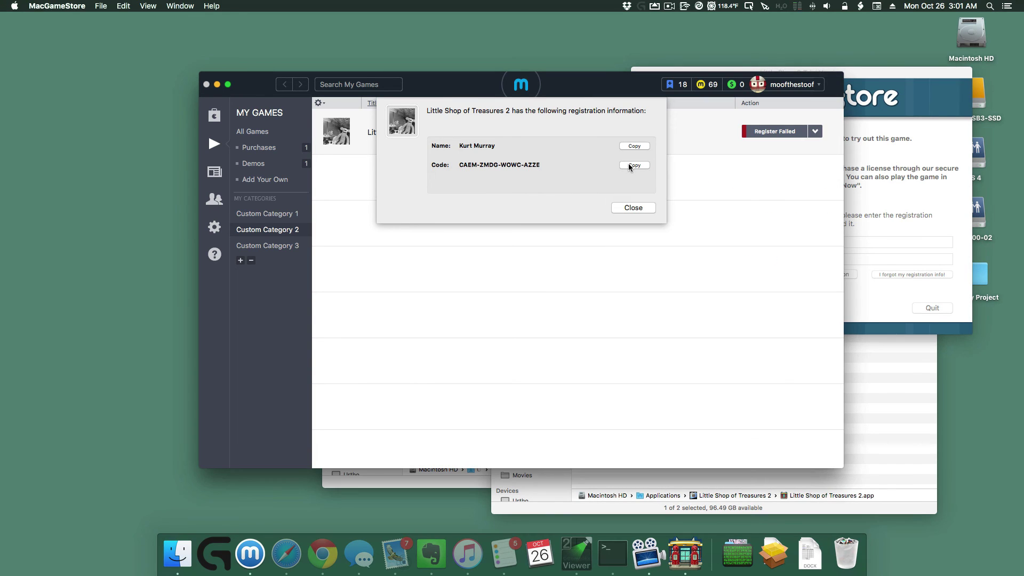
left_click(913, 143)
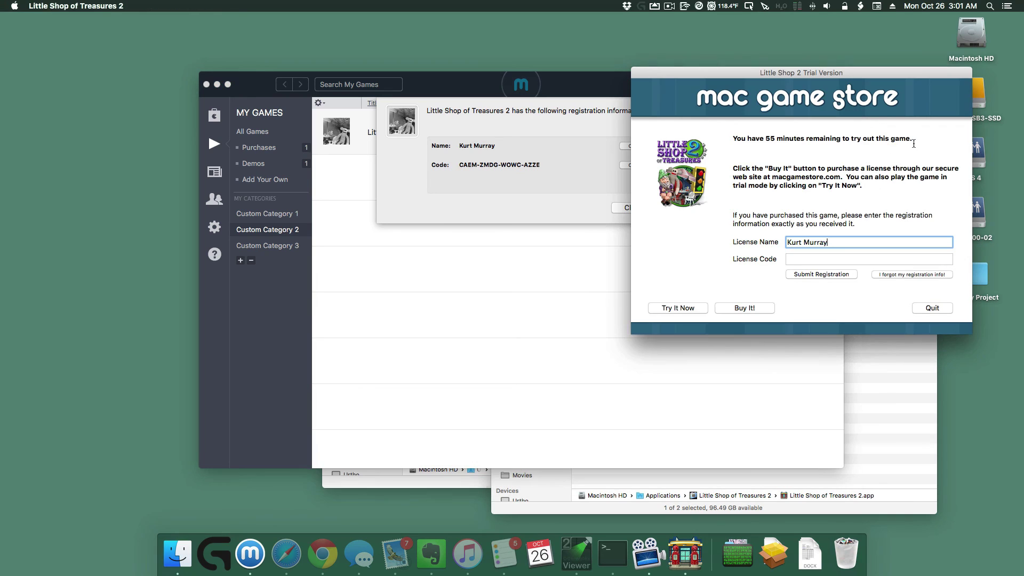
left_click(818, 260)
key("super+v")
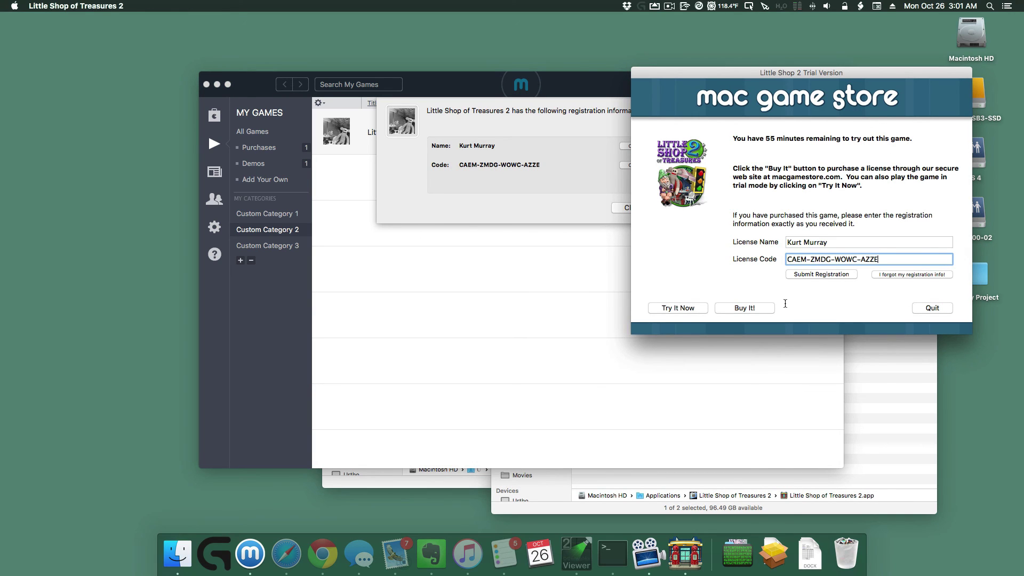
left_click(822, 275)
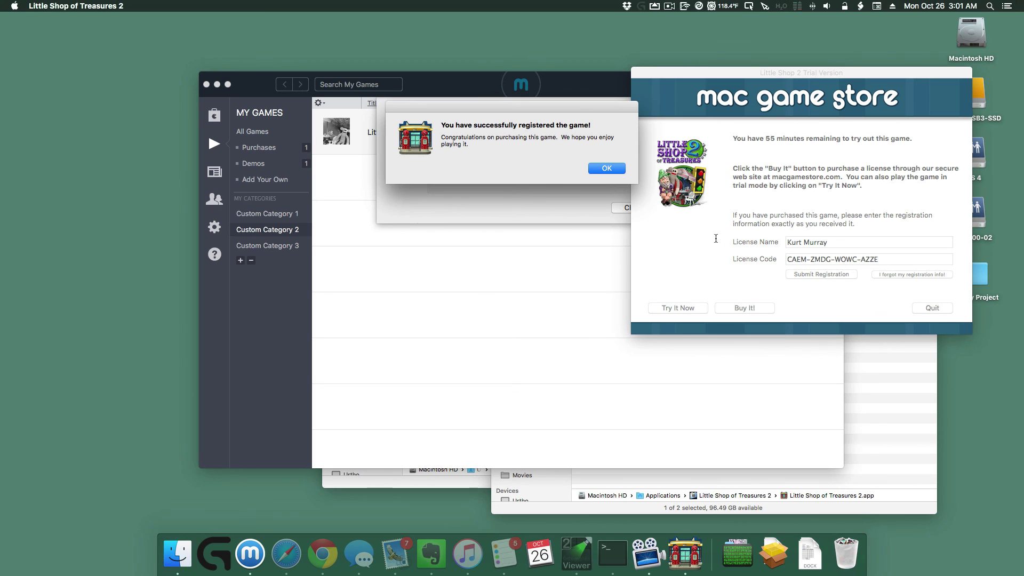
left_click(611, 168)
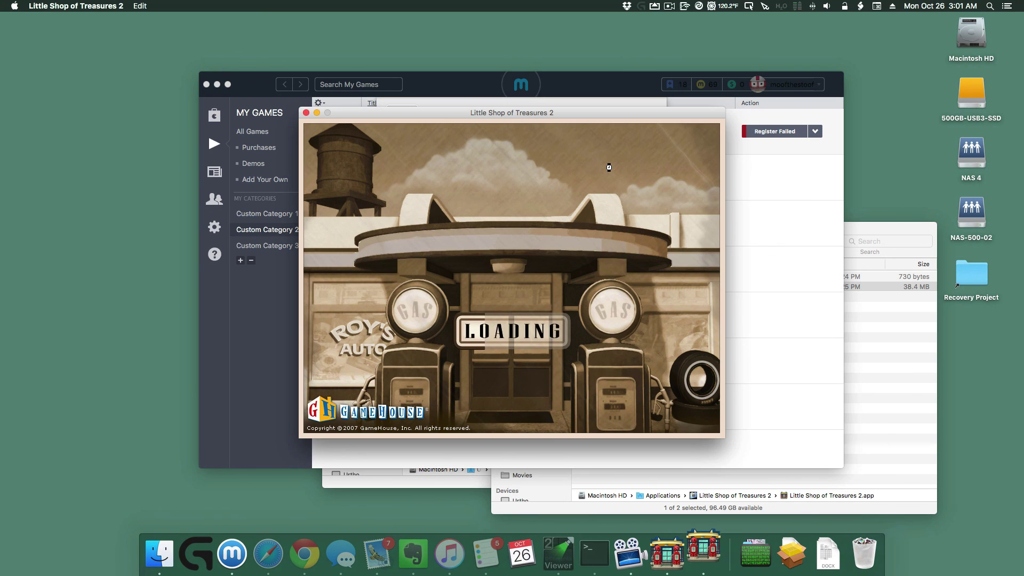